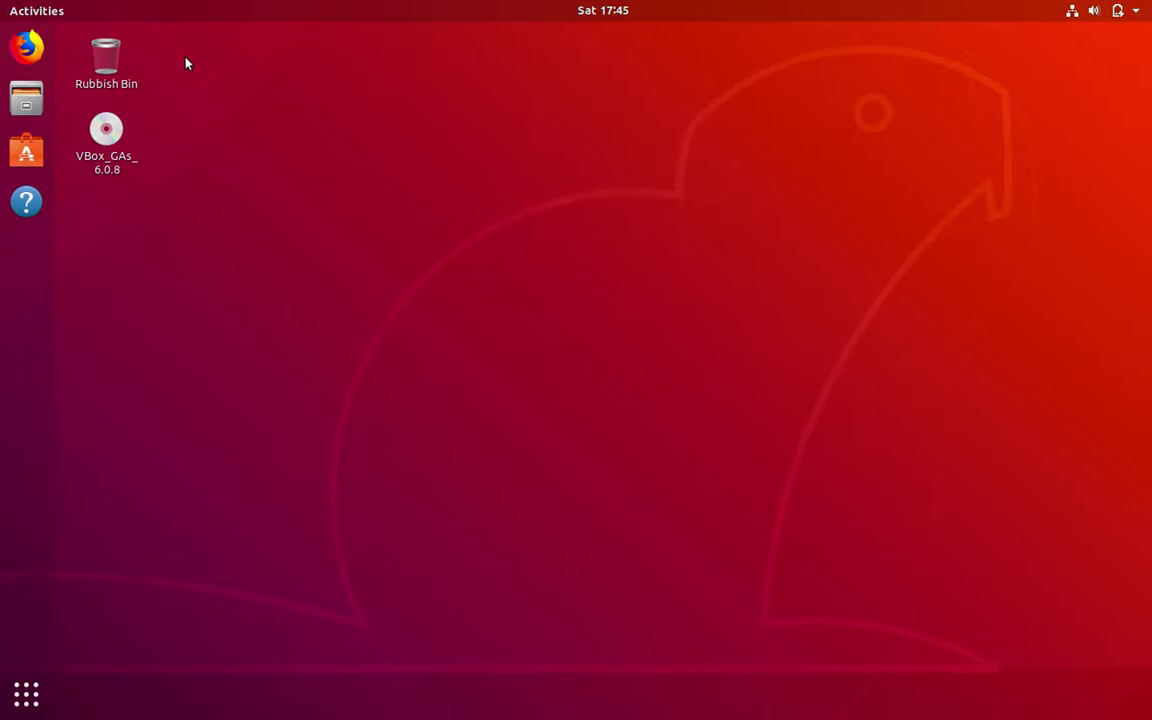
In Software & Updates, set the notification for a new Ubuntu version to "For any new version" and close the settings.
left_click(27, 694)
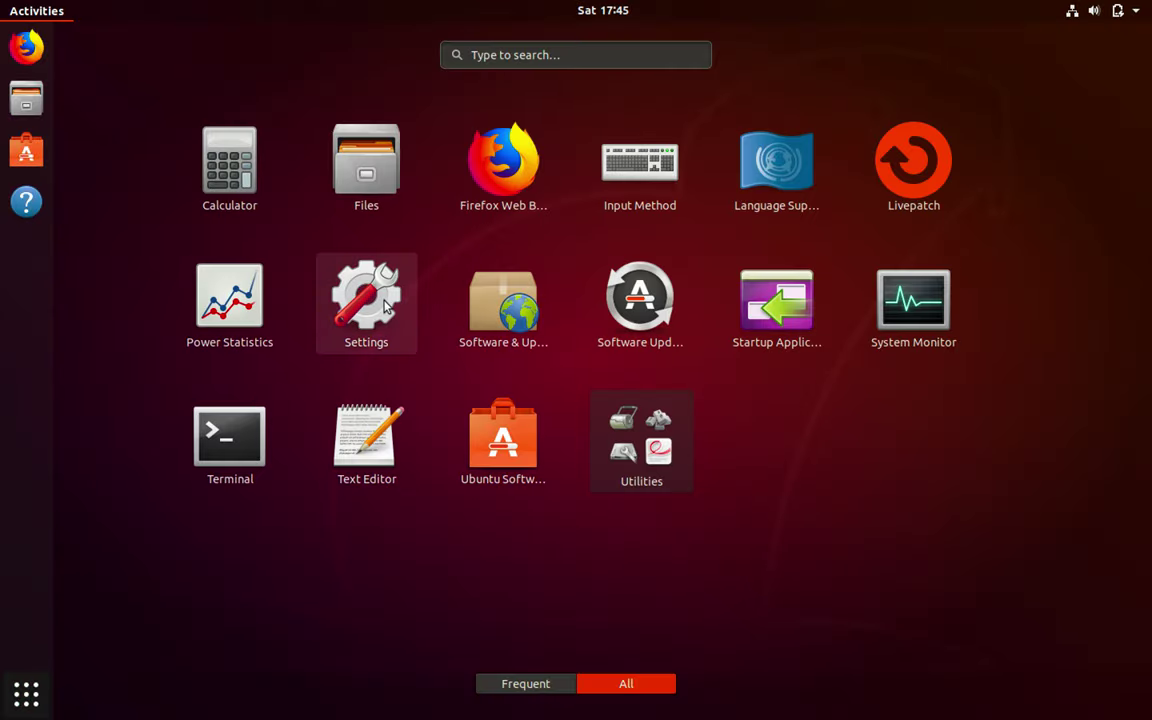
left_click(497, 316)
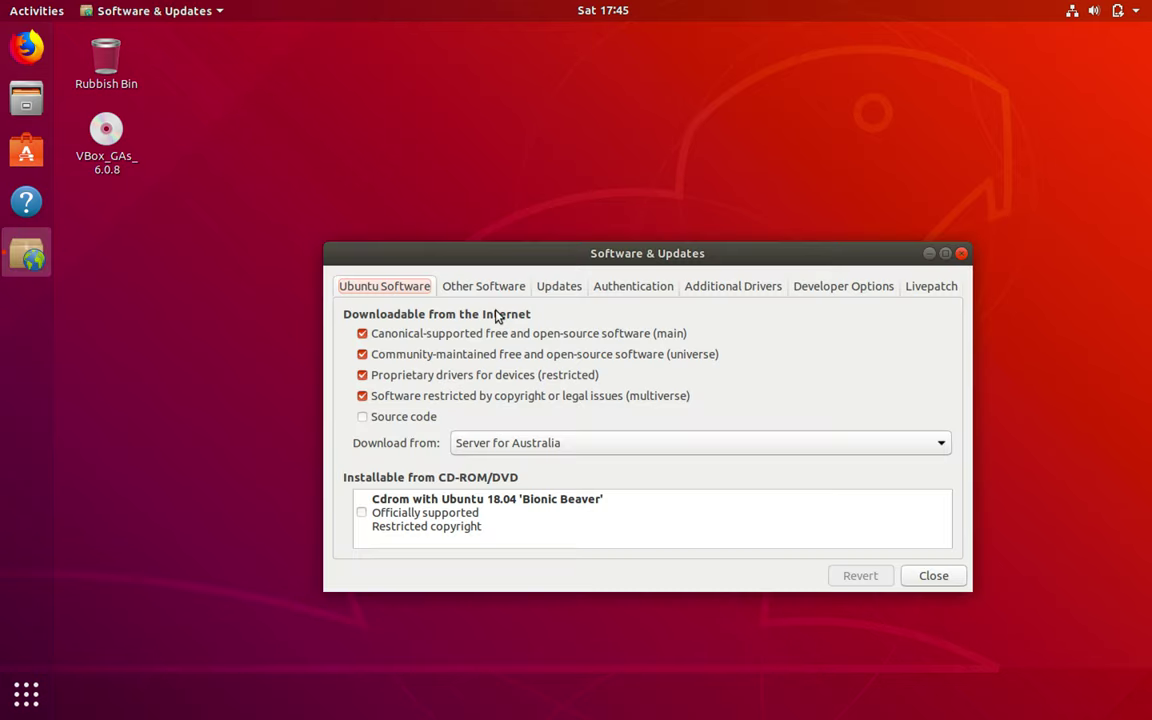
left_click(559, 287)
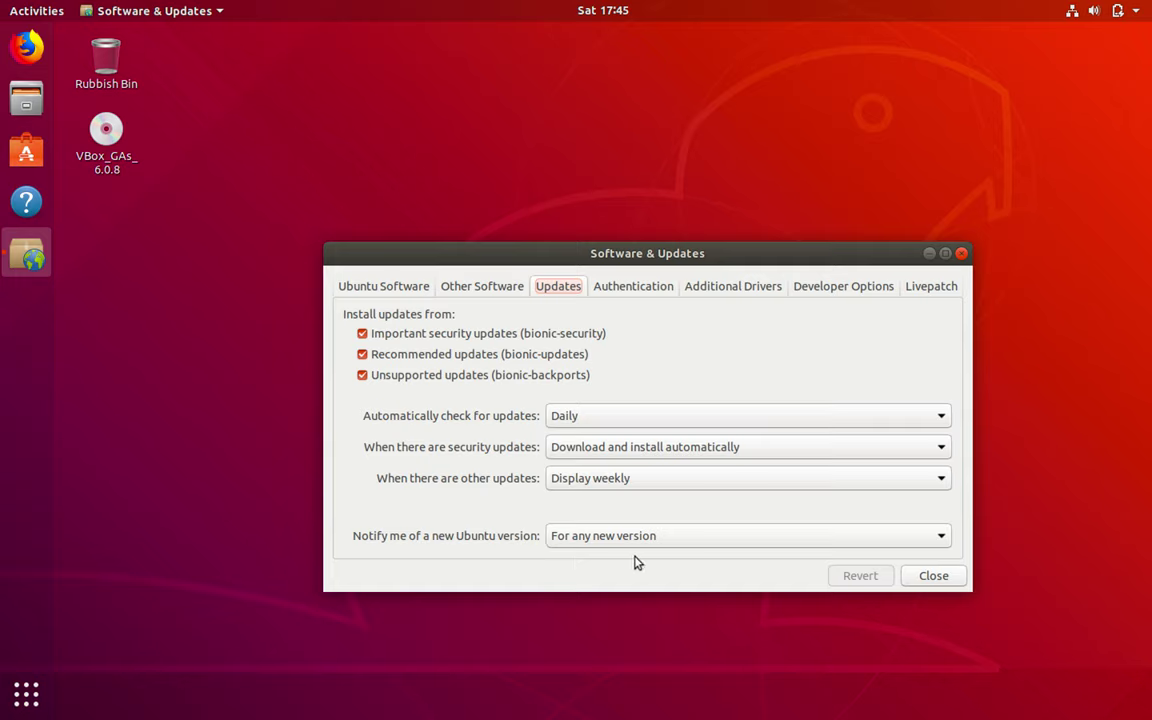
left_click(669, 536)
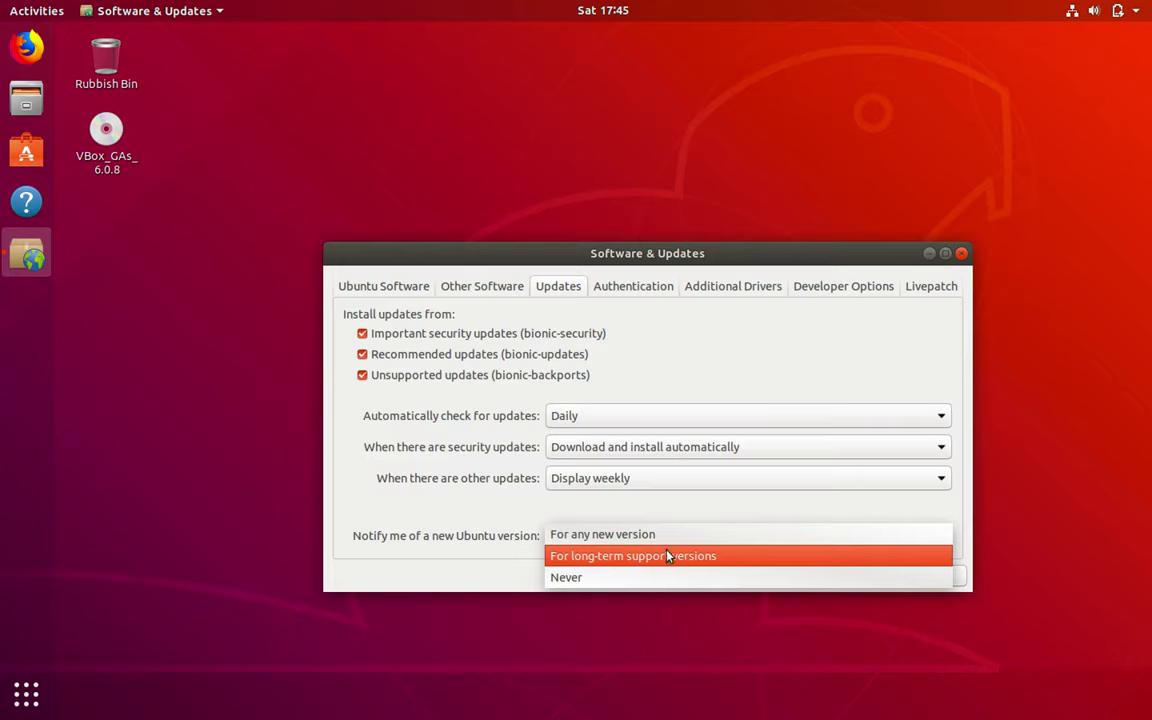
left_click(686, 541)
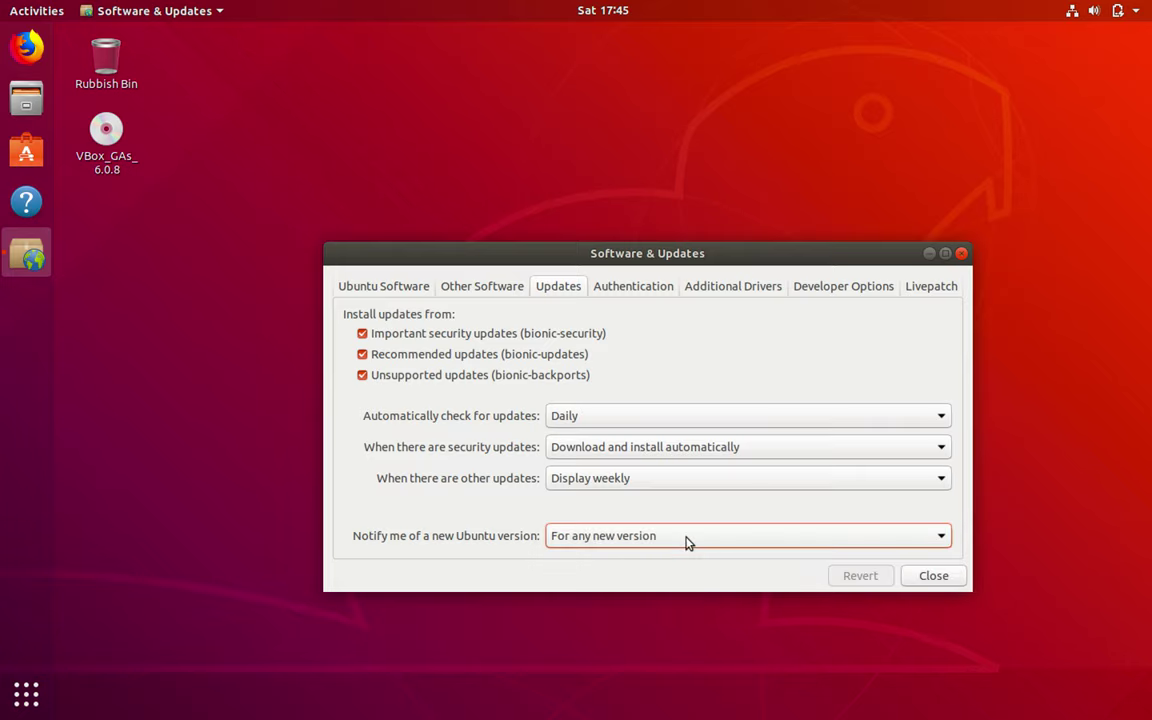
left_click(939, 577)
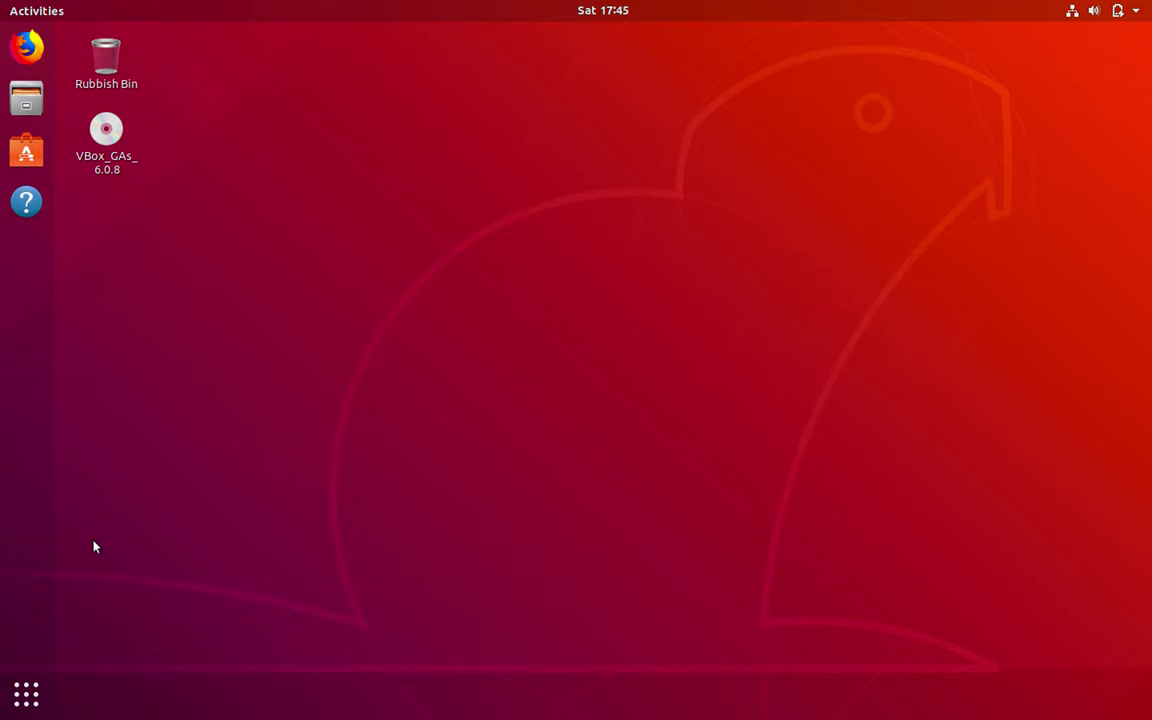
Run Software Updater, request the upgrade to Ubuntu 19.04, and authenticate with the account password.
left_click(26, 693)
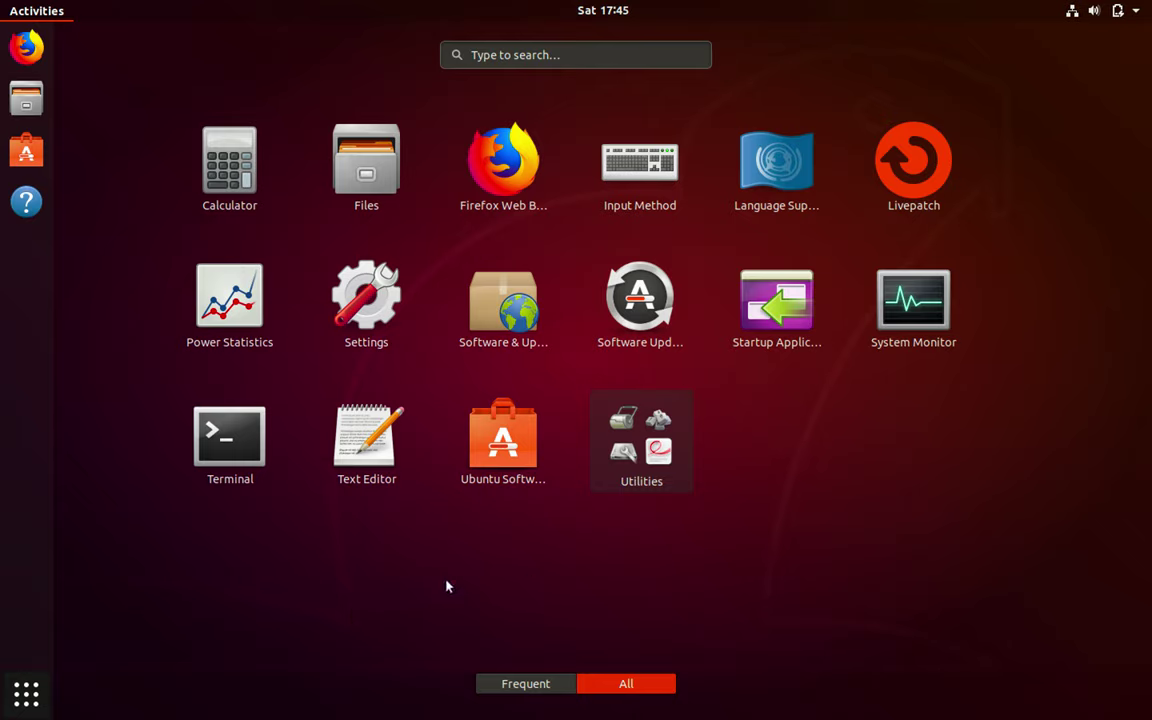
left_click(656, 315)
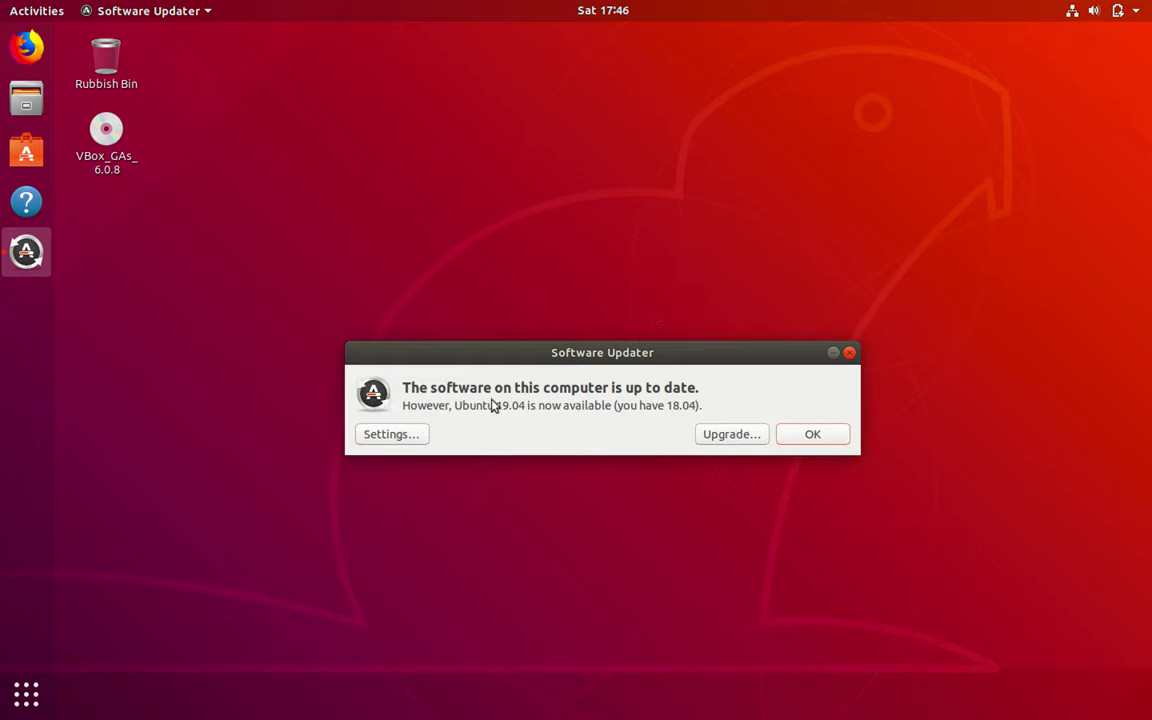
left_click(726, 440)
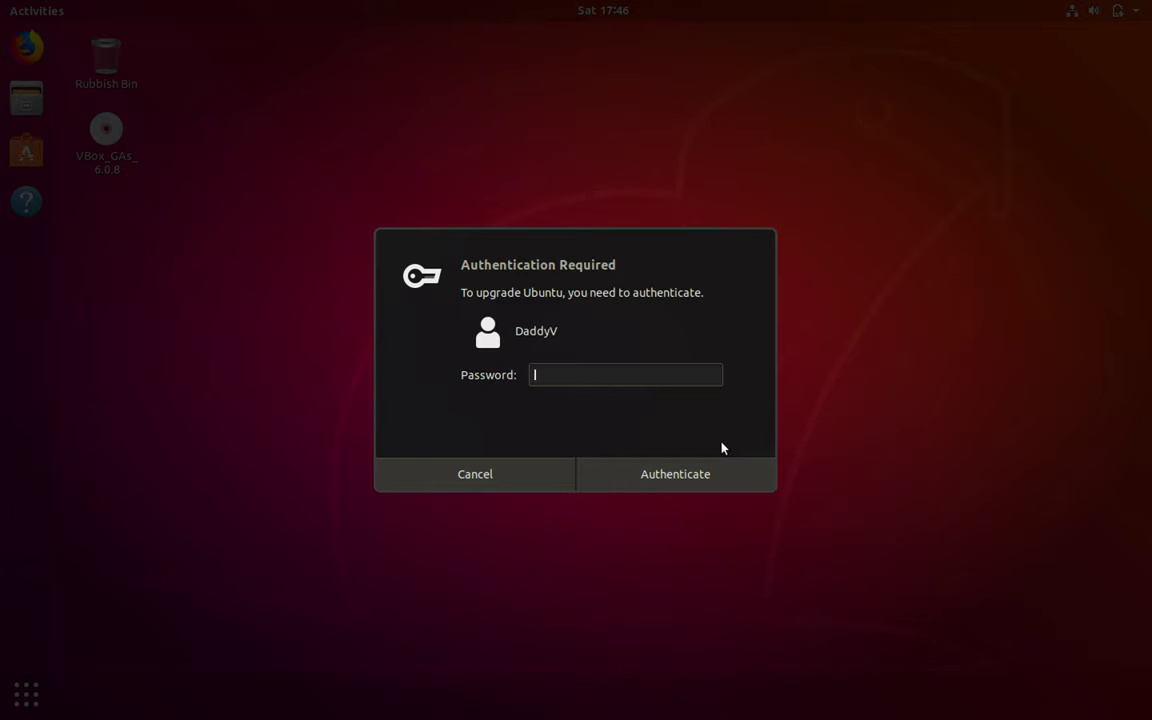
type("********")
key("Return")
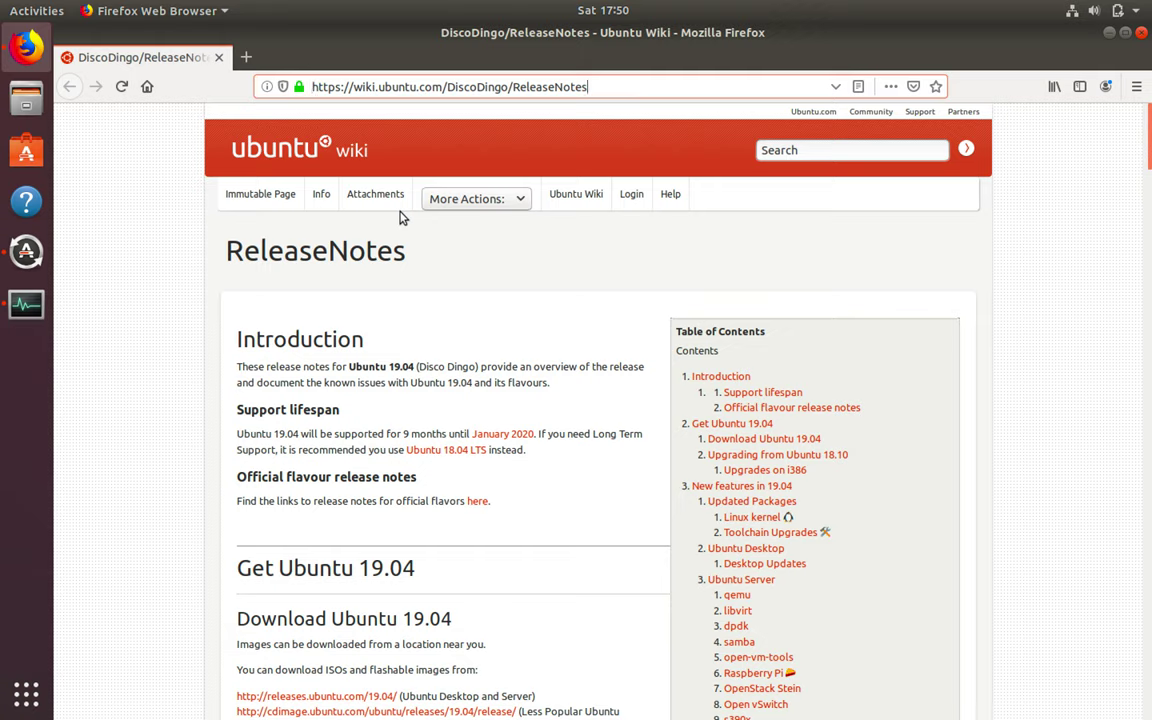
Examine the instructions for upgrading from Ubuntu 18.10 in the Disco Dingo release notes, highlighting part of that section's heading.
key("Down")
key("Down")
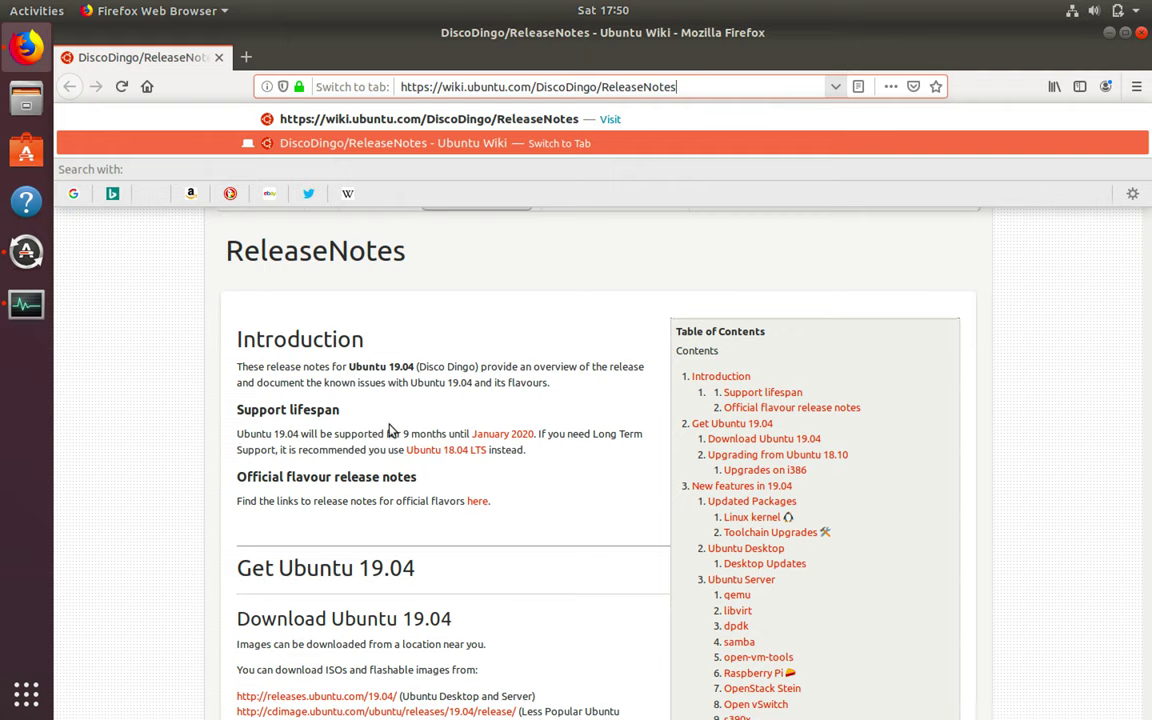
left_click(418, 414)
scroll(418, 414, "down", 10)
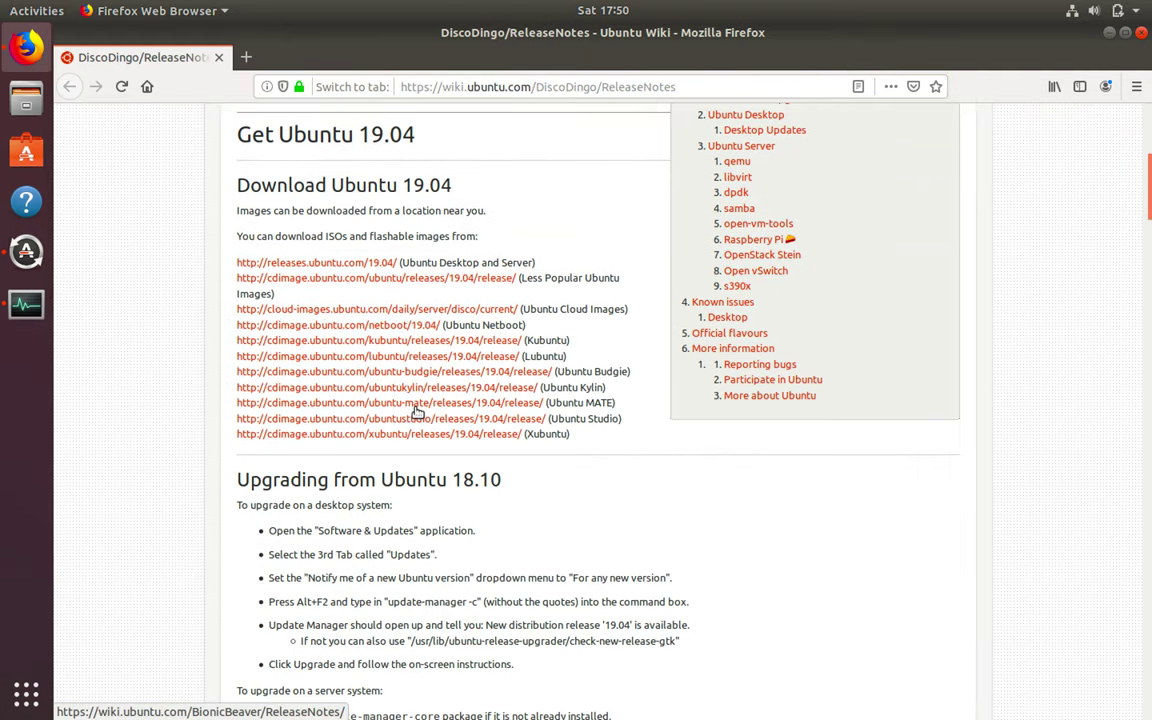
scroll(491, 278, "up", 6)
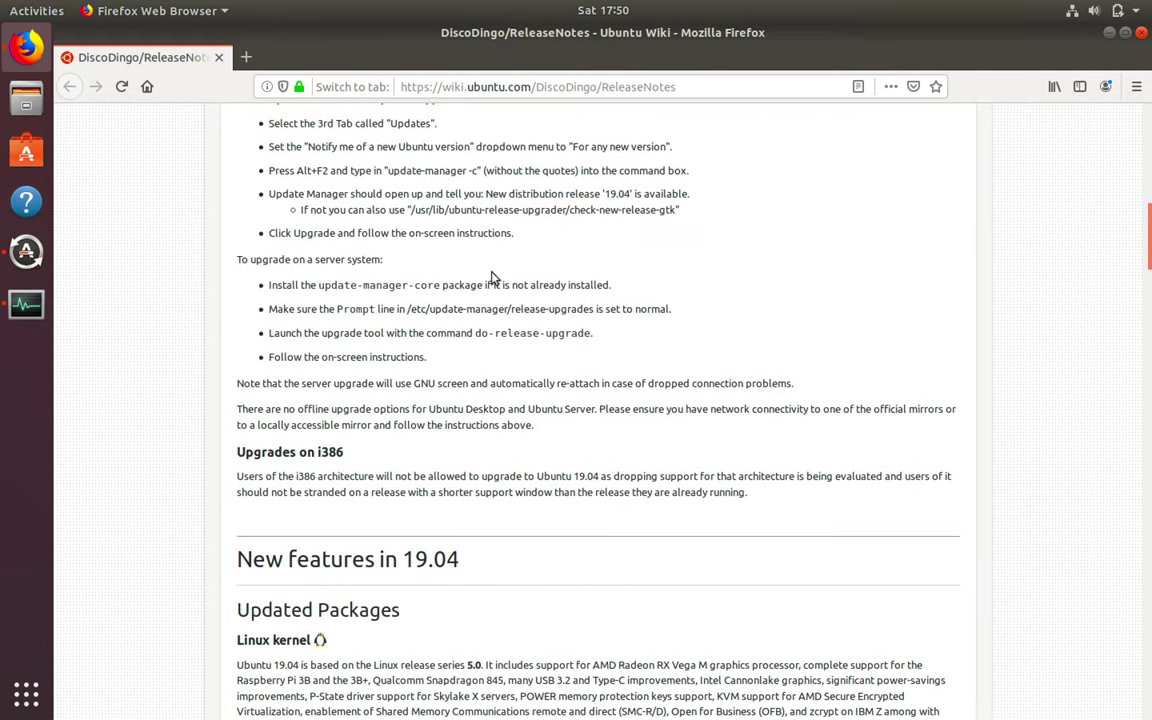
scroll(491, 278, "up", 1)
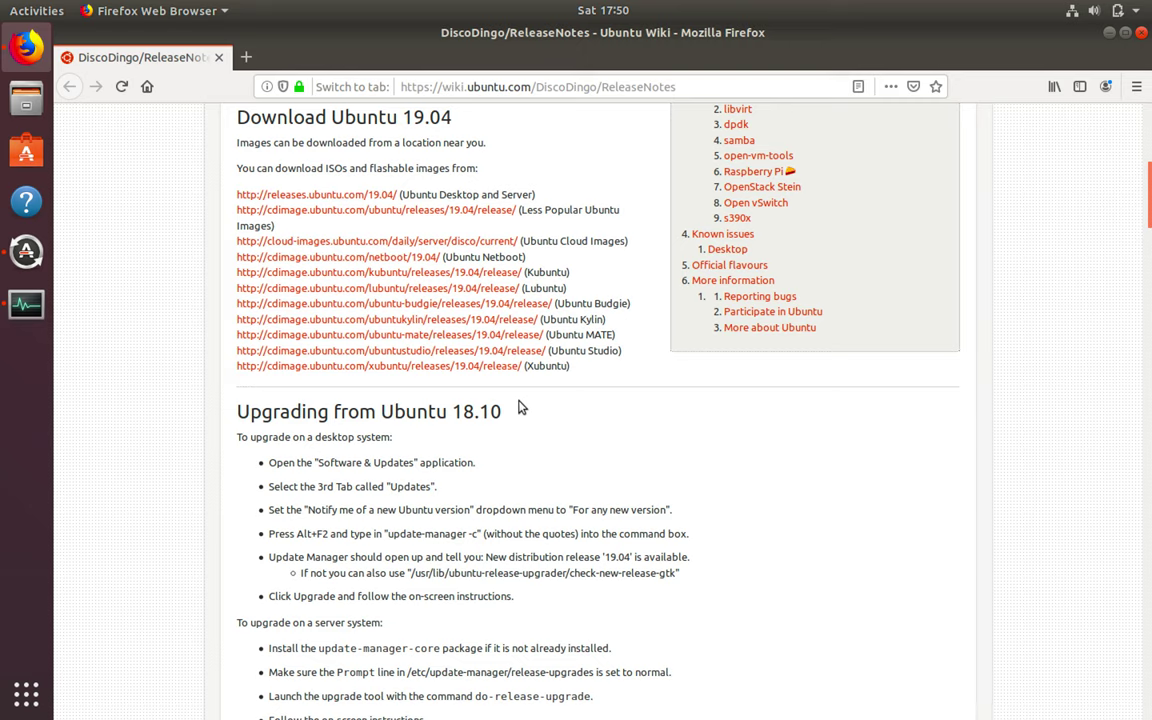
scroll(517, 406, "down", 2)
left_click(312, 275)
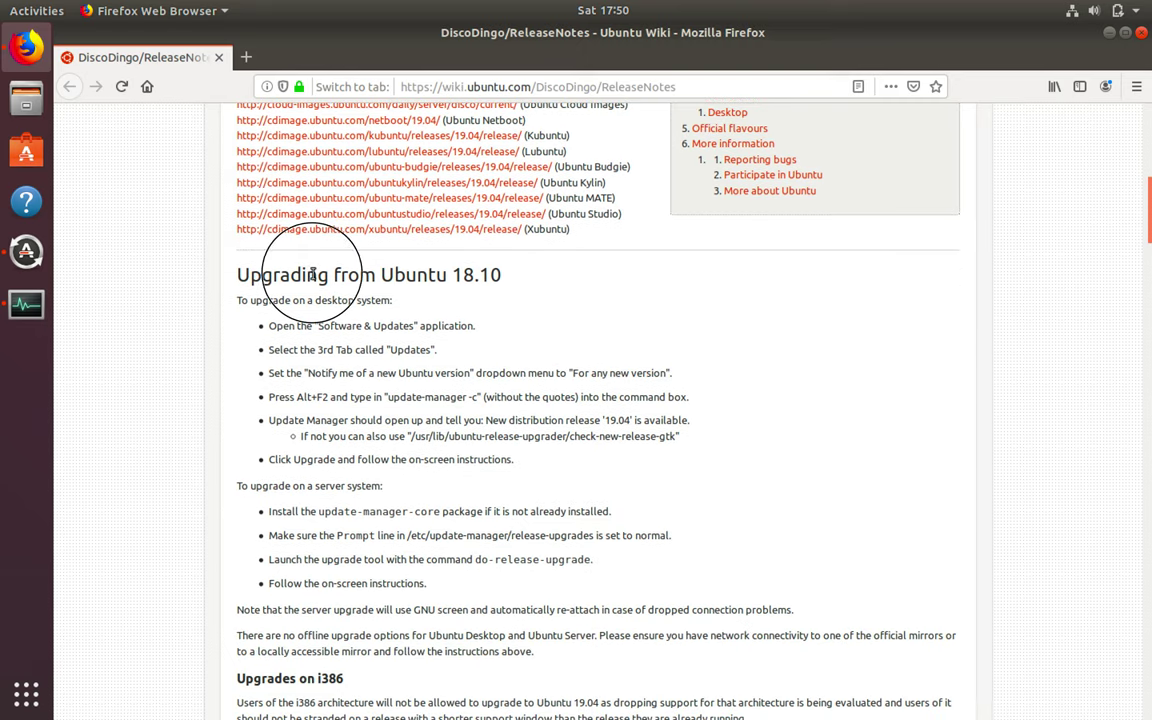
left_click_drag(312, 275, 471, 297)
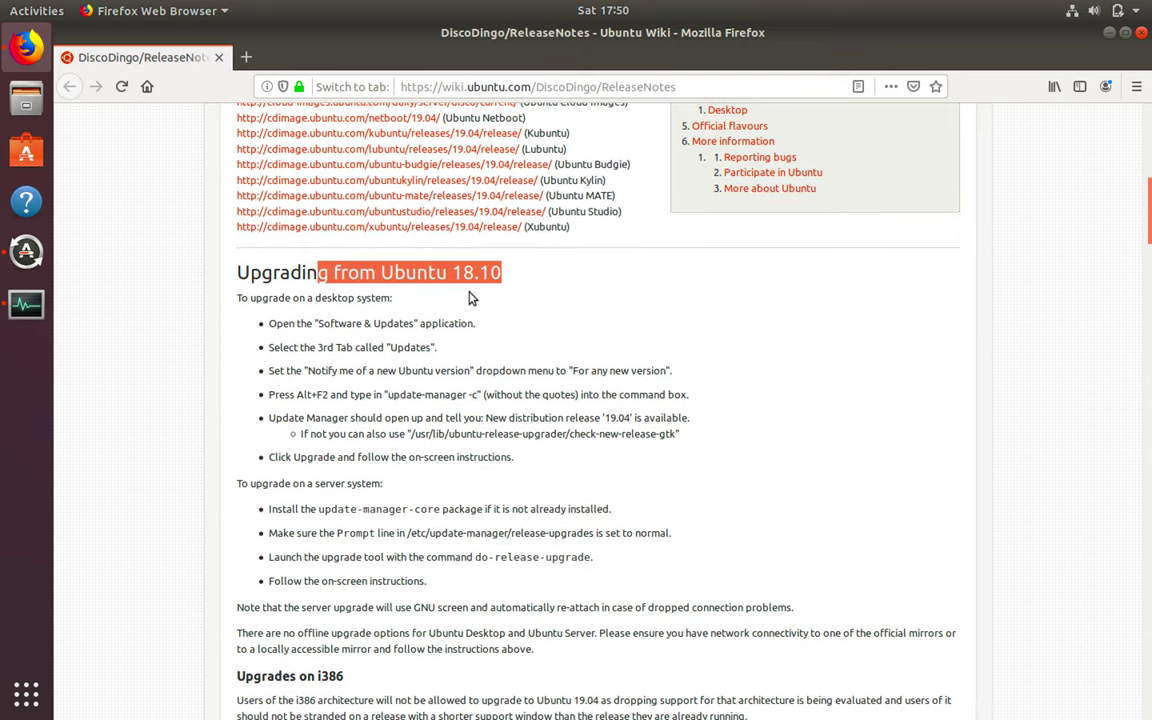
Read through the release notes from the new features in 19.04 down to the known issues.
scroll(471, 297, "down", 5)
scroll(471, 297, "down", 4)
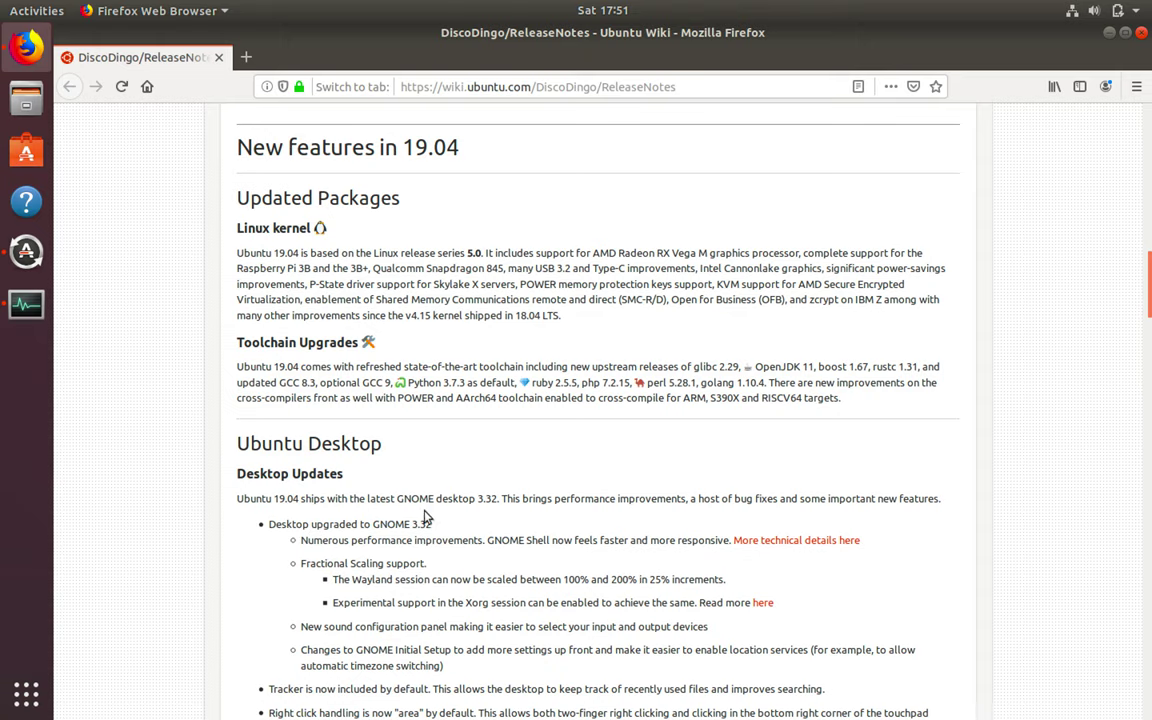
scroll(457, 466, "down", 7)
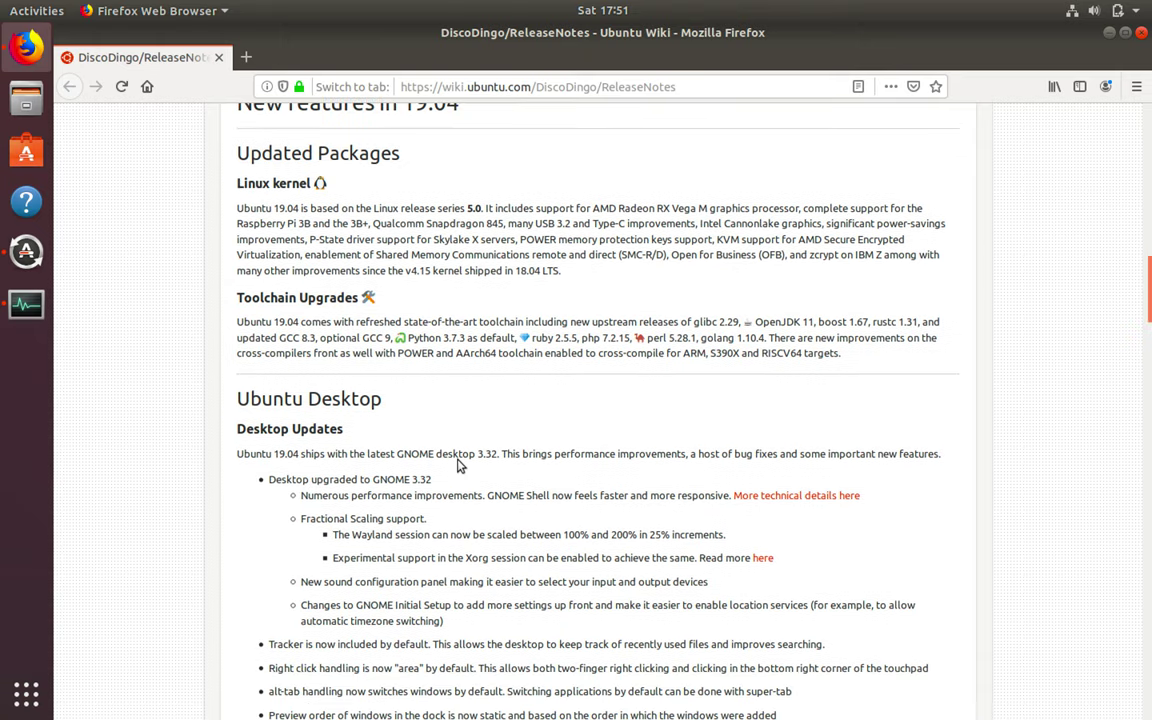
scroll(457, 466, "down", 6)
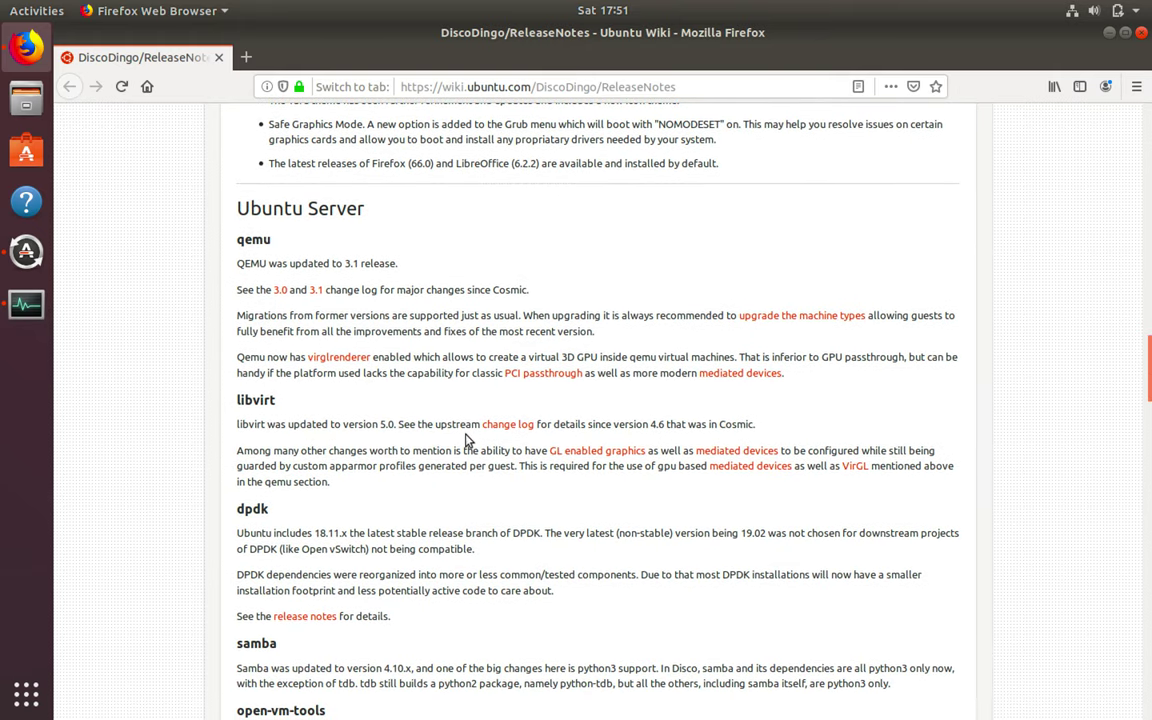
scroll(465, 440, "down", 6)
scroll(465, 440, "down", 8)
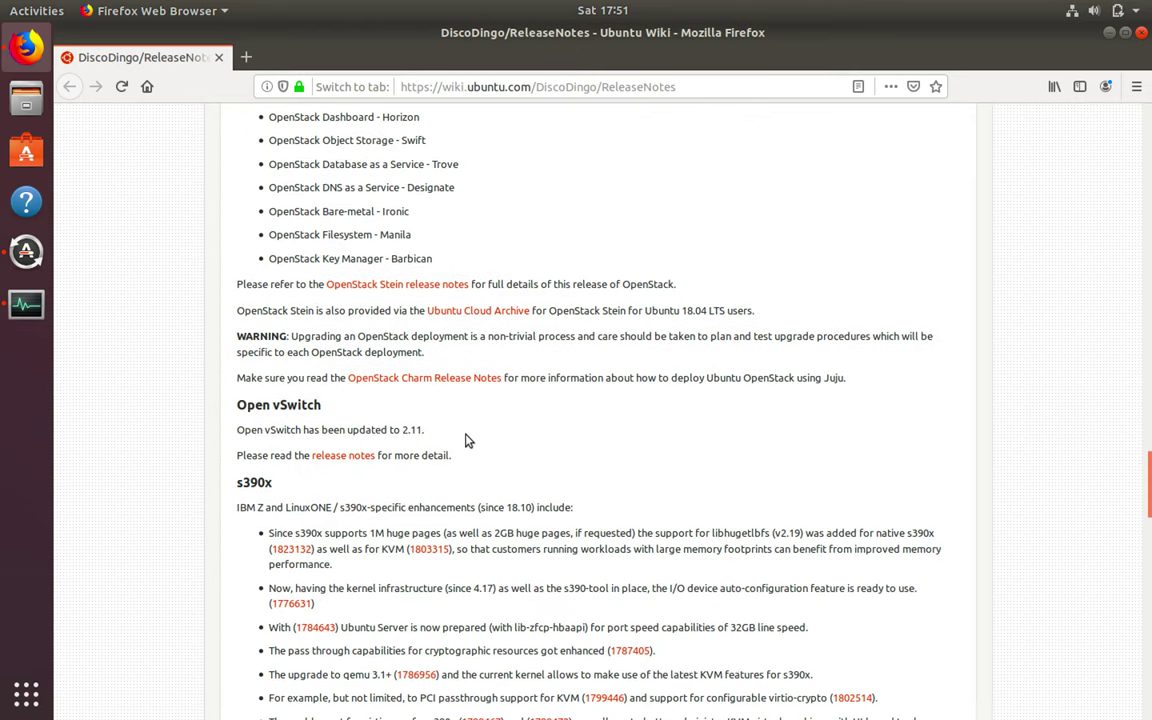
scroll(465, 440, "down", 5)
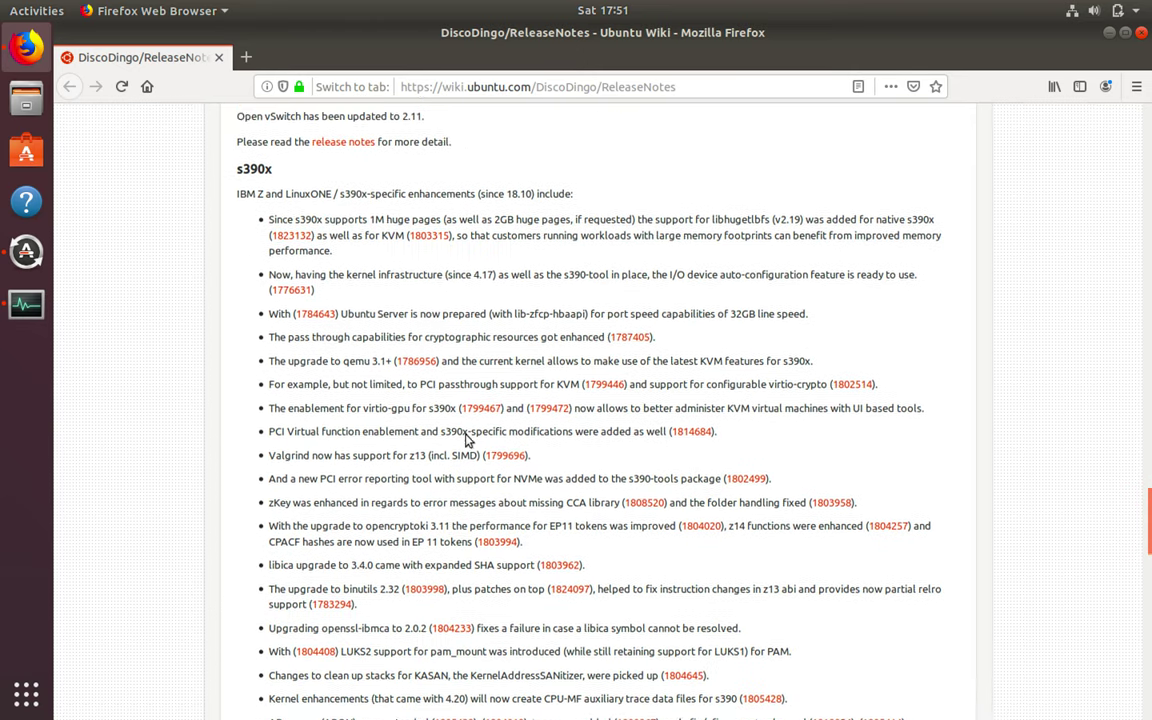
scroll(465, 440, "down", 7)
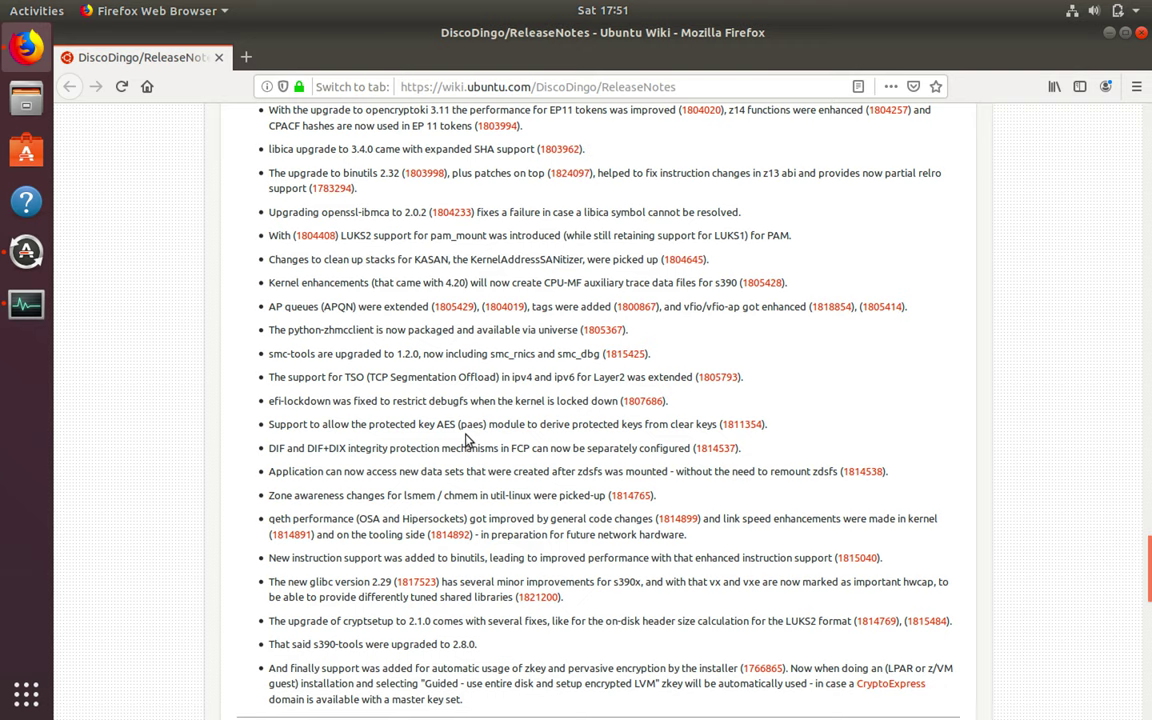
scroll(465, 440, "down", 4)
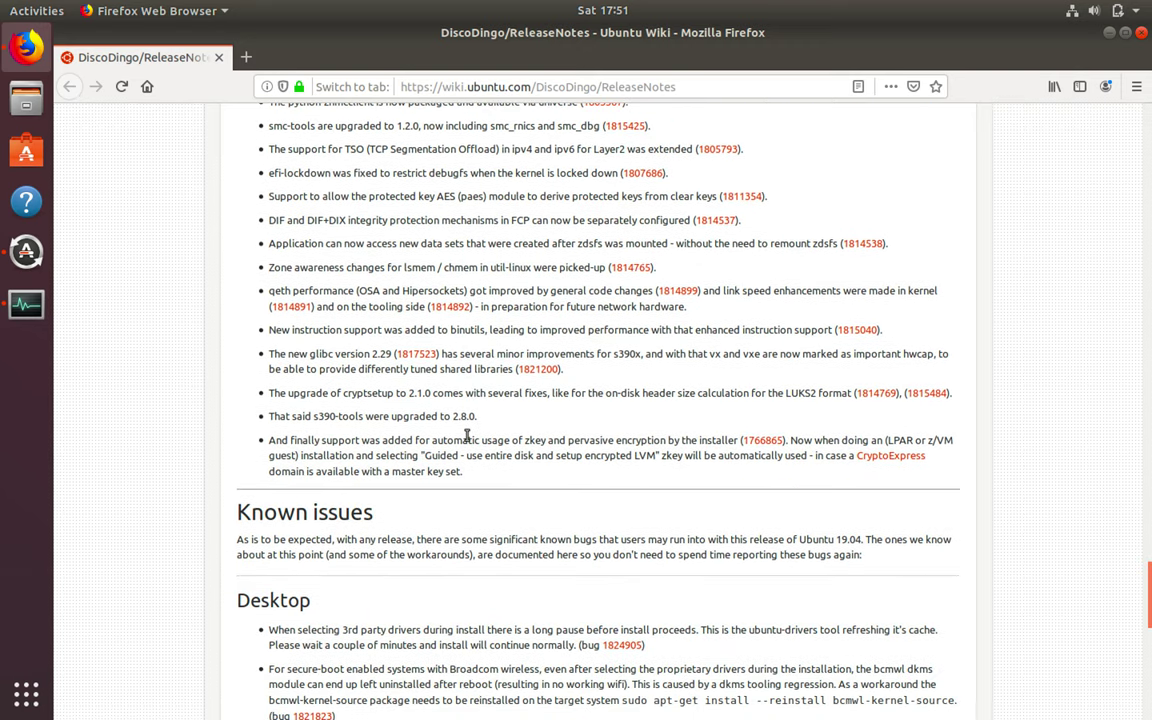
scroll(466, 438, "down", 2)
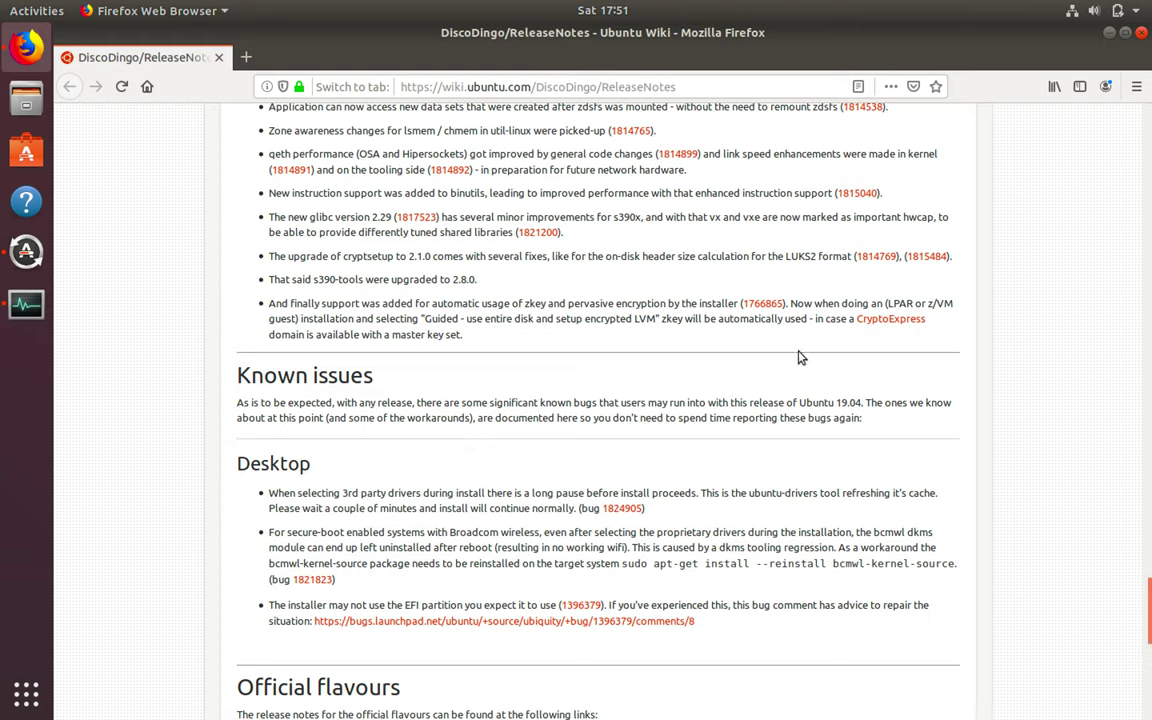
Close the browser and System Monitor, start the Ubuntu 19.04 upgrade, and dismiss the lock screen notice.
left_click(1141, 32)
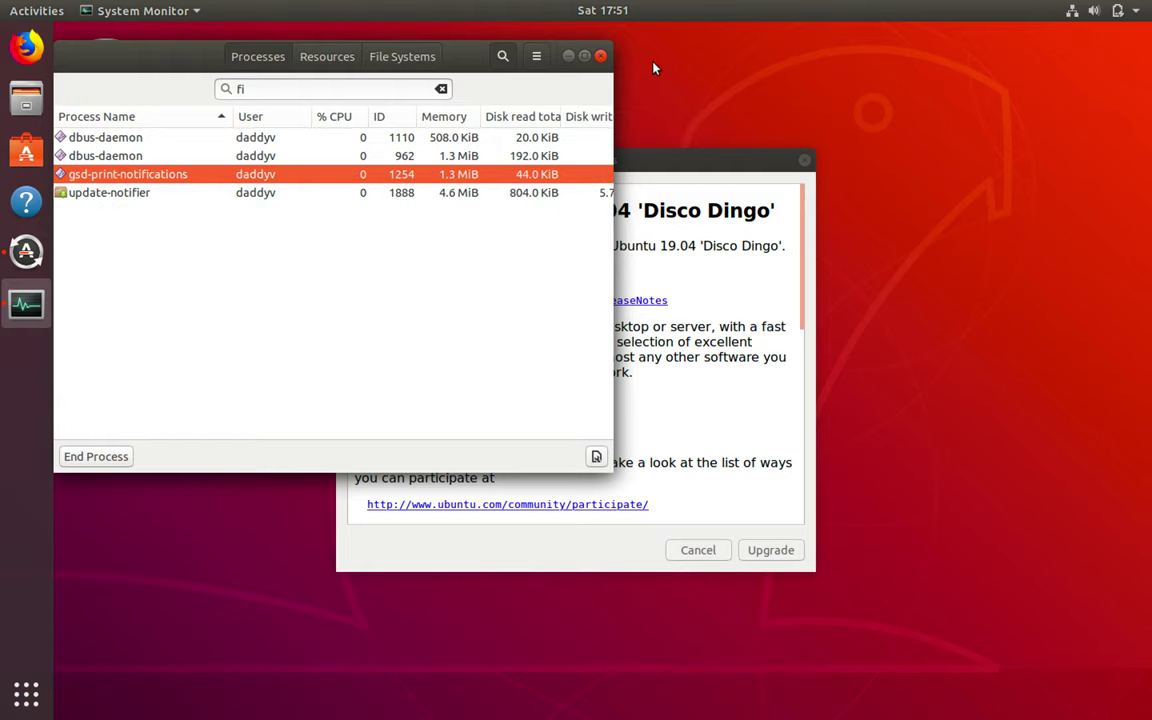
left_click(600, 55)
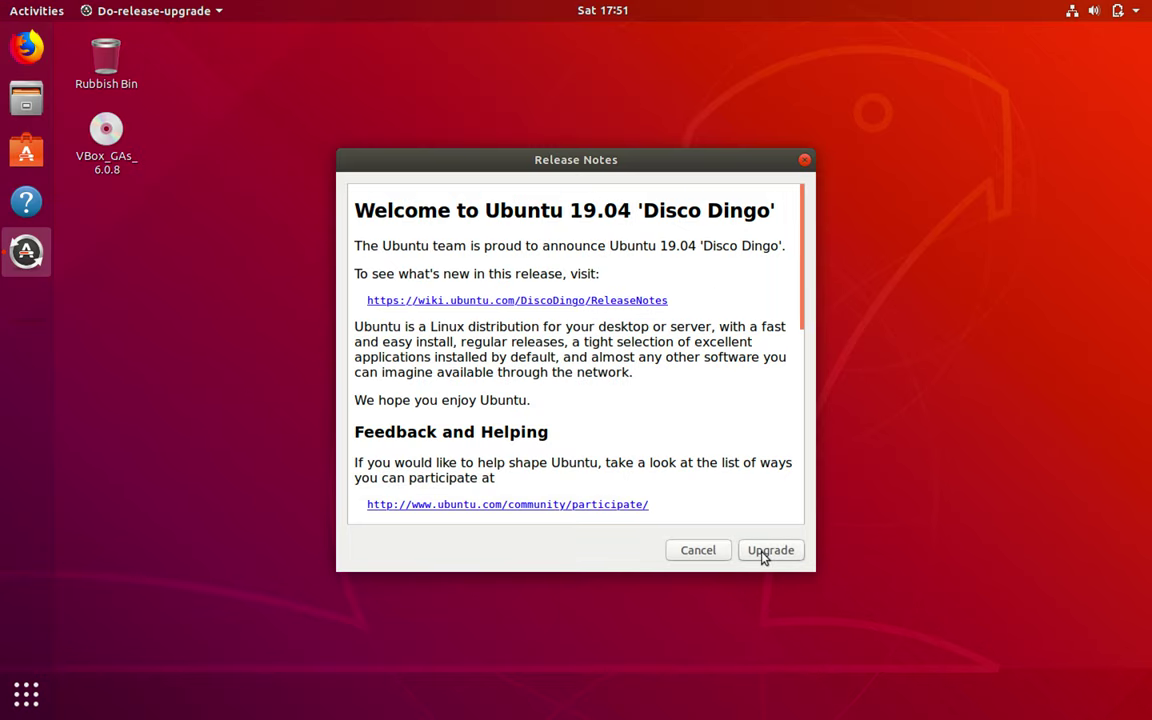
left_click(762, 556)
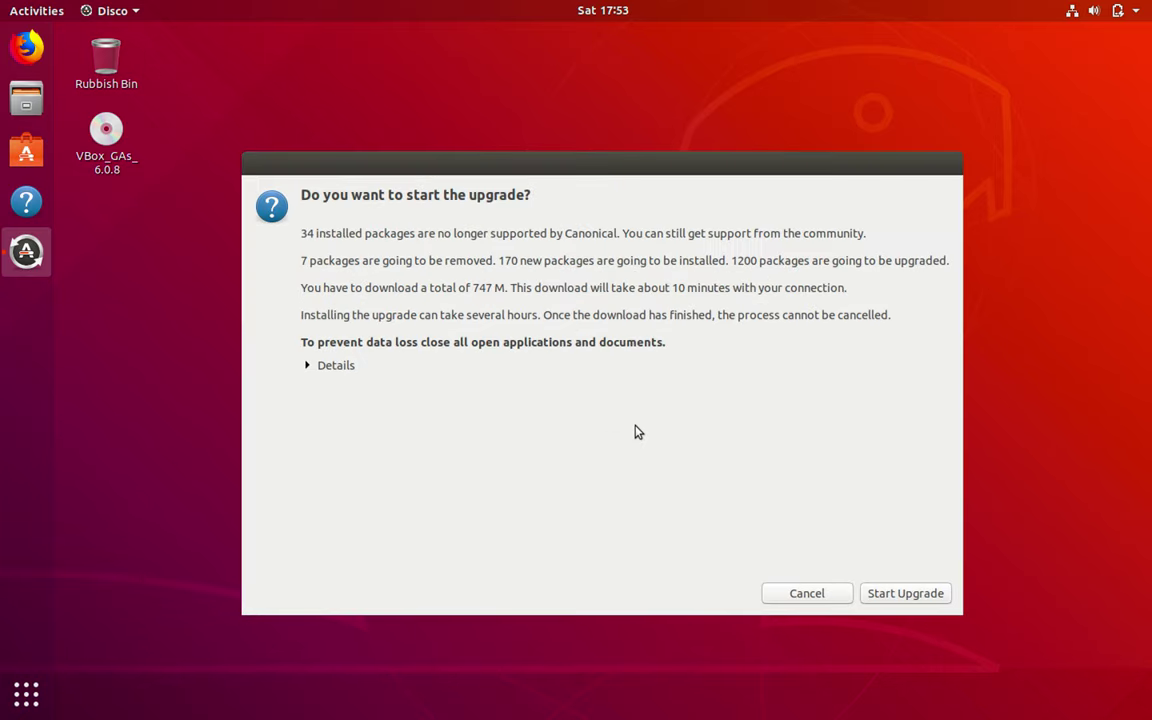
left_click(913, 594)
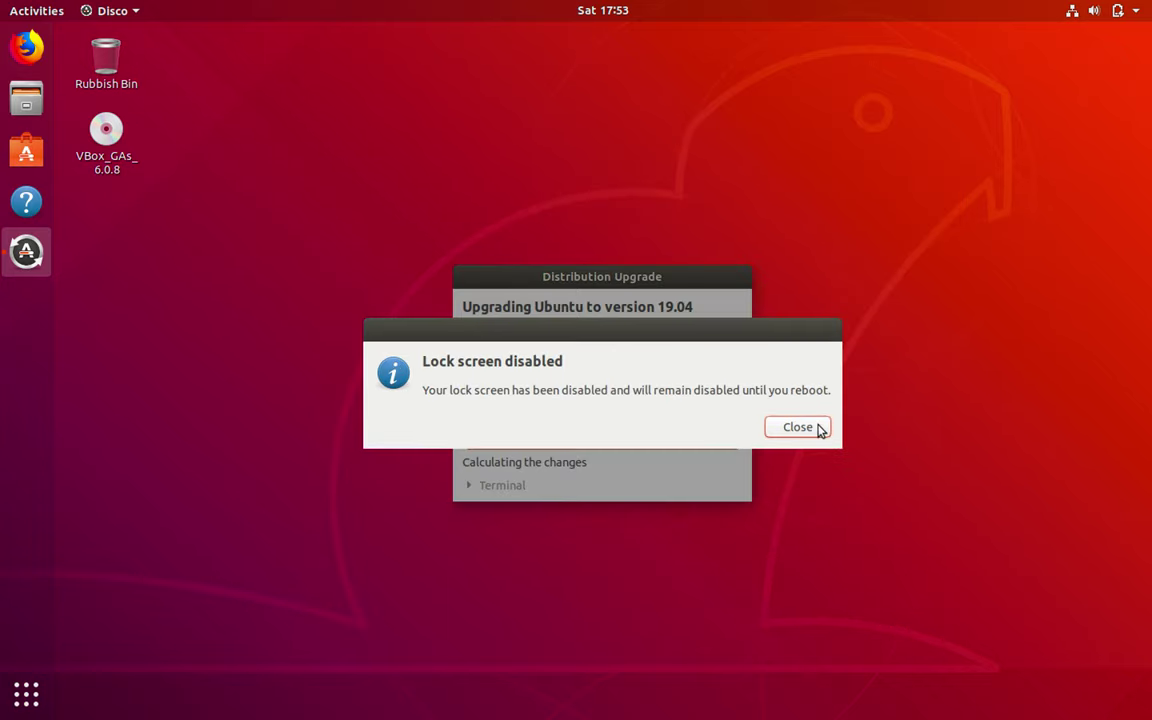
left_click(818, 429)
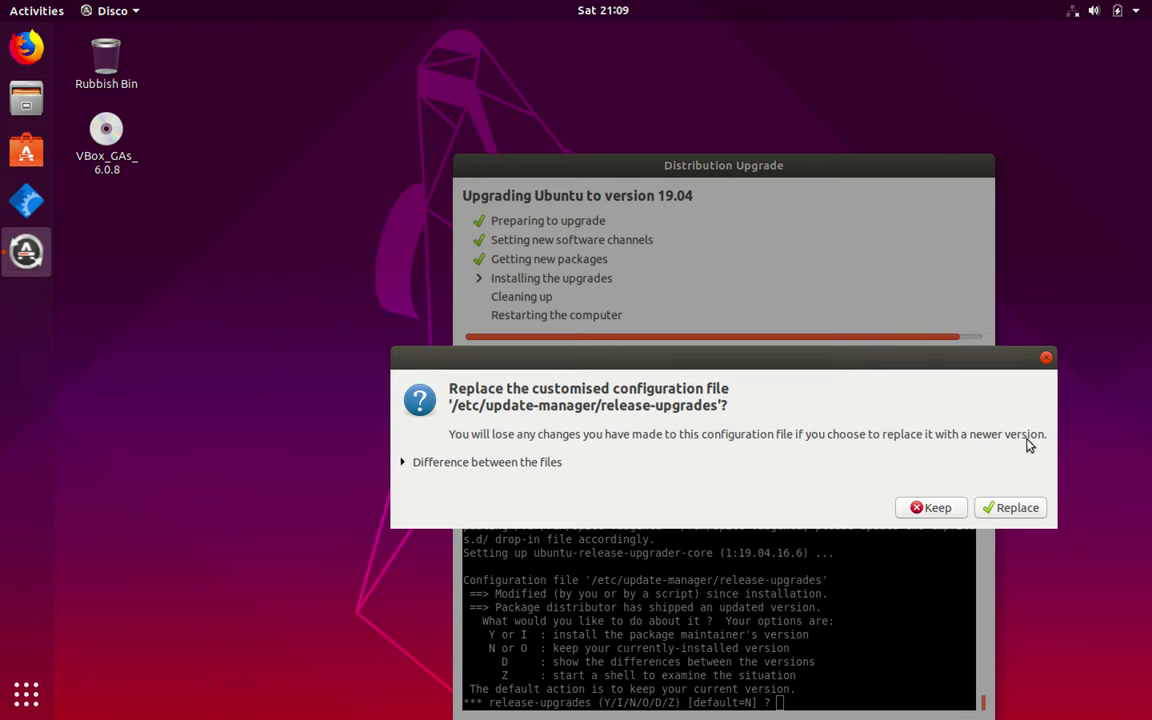
Replace the customised configuration files /etc/update-manager/release-upgrades and /etc/gdm3/custom.conf with the newer versions.
left_click(1010, 508)
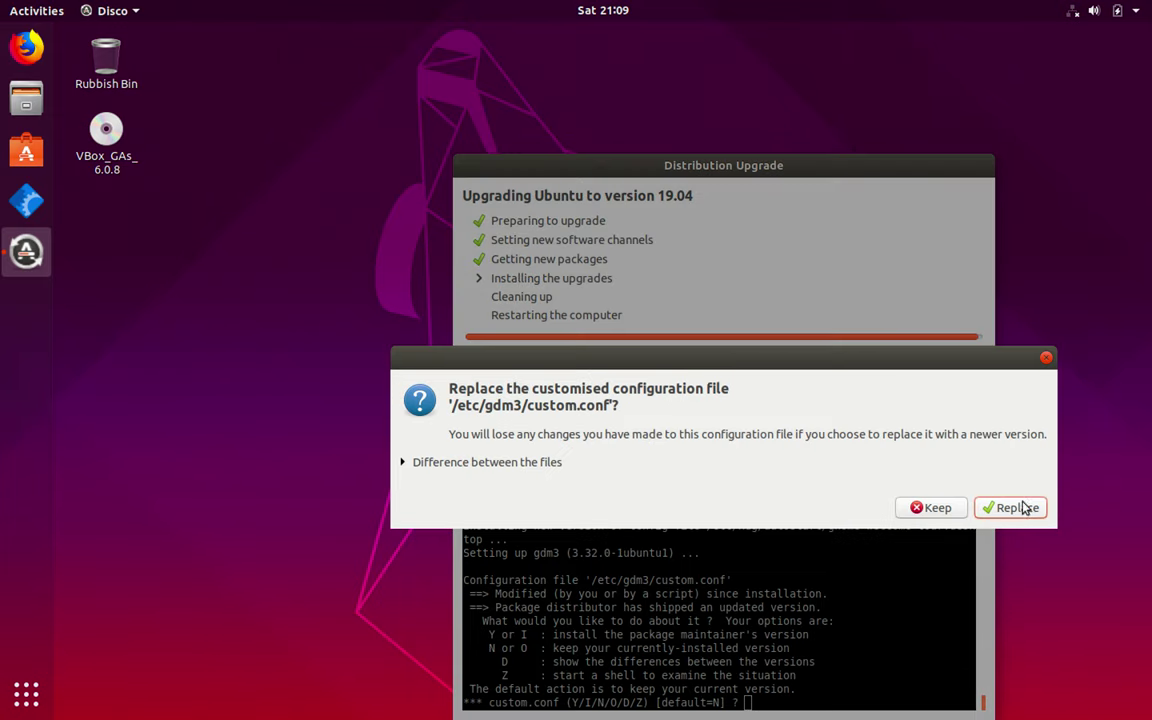
left_click(1010, 508)
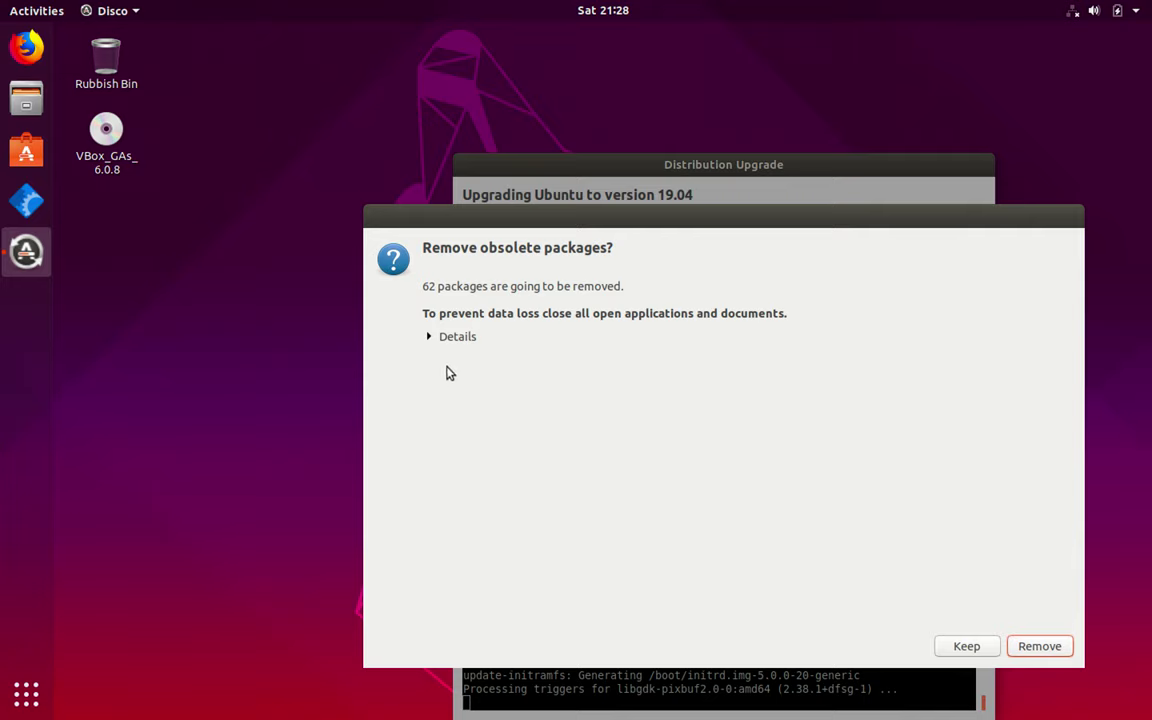
Review the obsolete packages listed under "Remove" and "No longer needed", and remove them all.
left_click(430, 338)
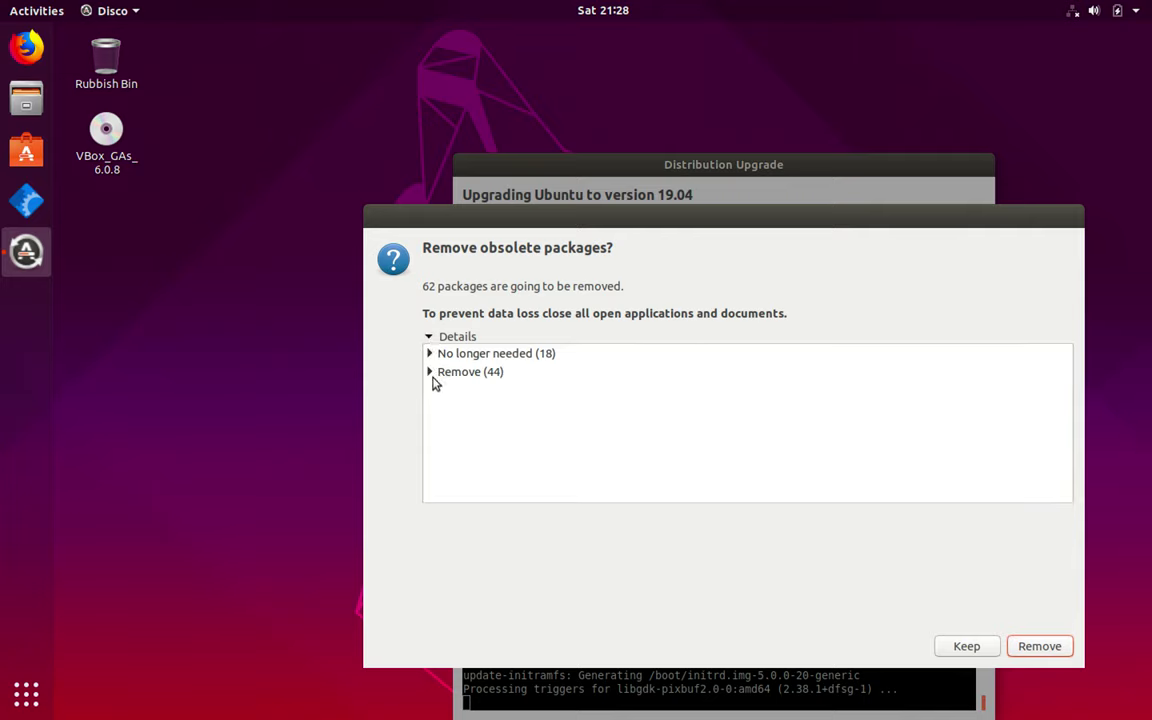
left_click(430, 372)
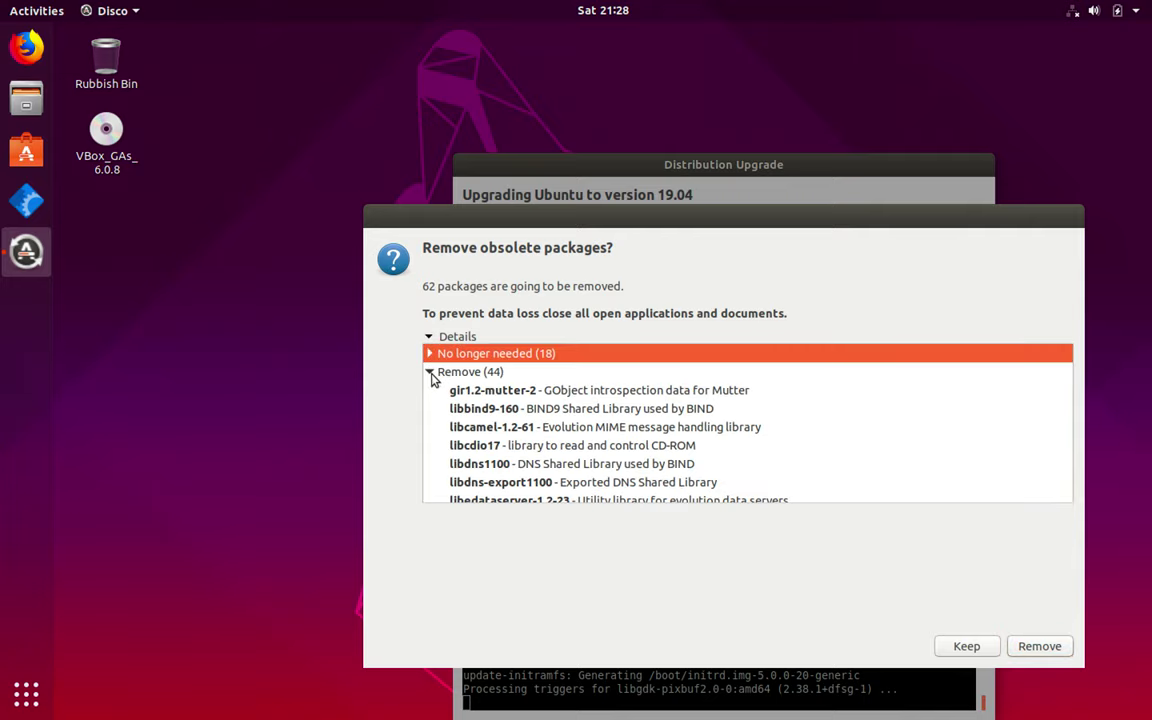
left_click(430, 372)
left_click(430, 354)
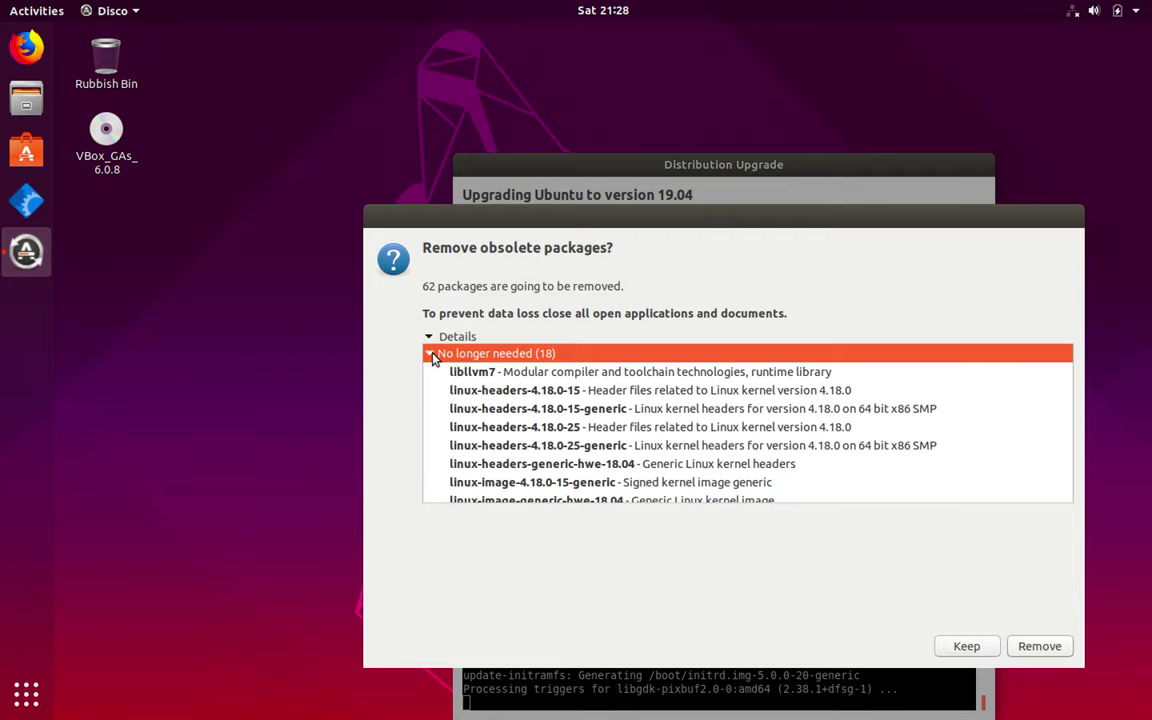
left_click(431, 355)
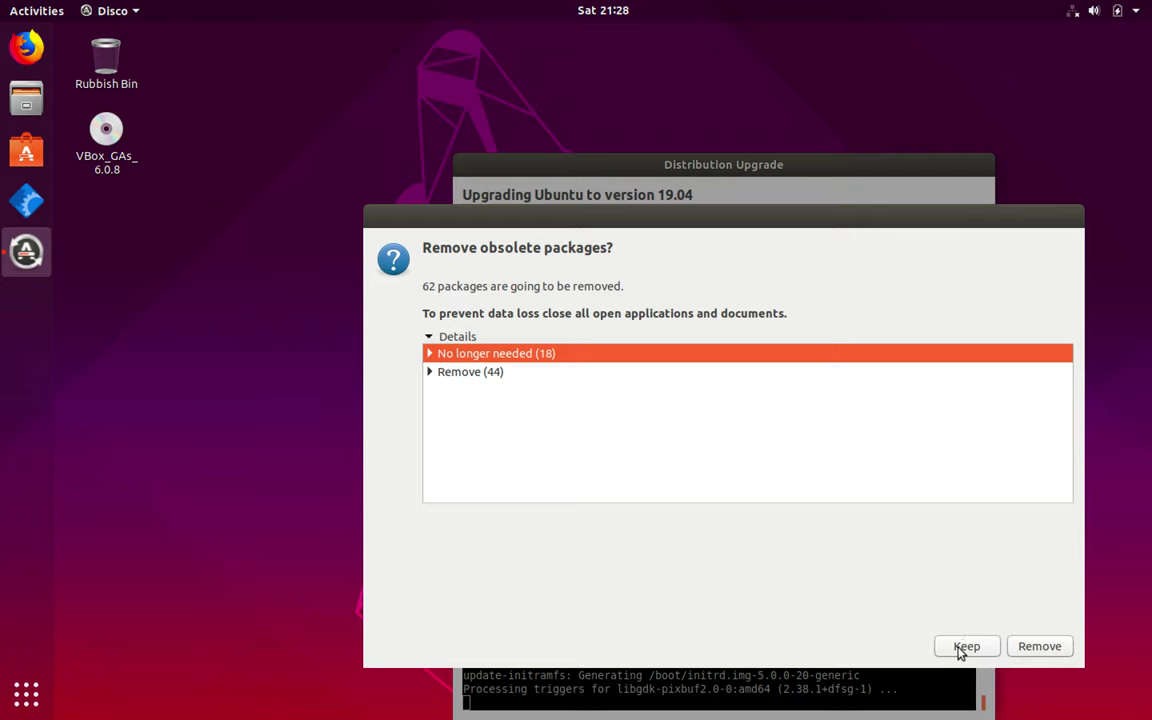
left_click(1053, 650)
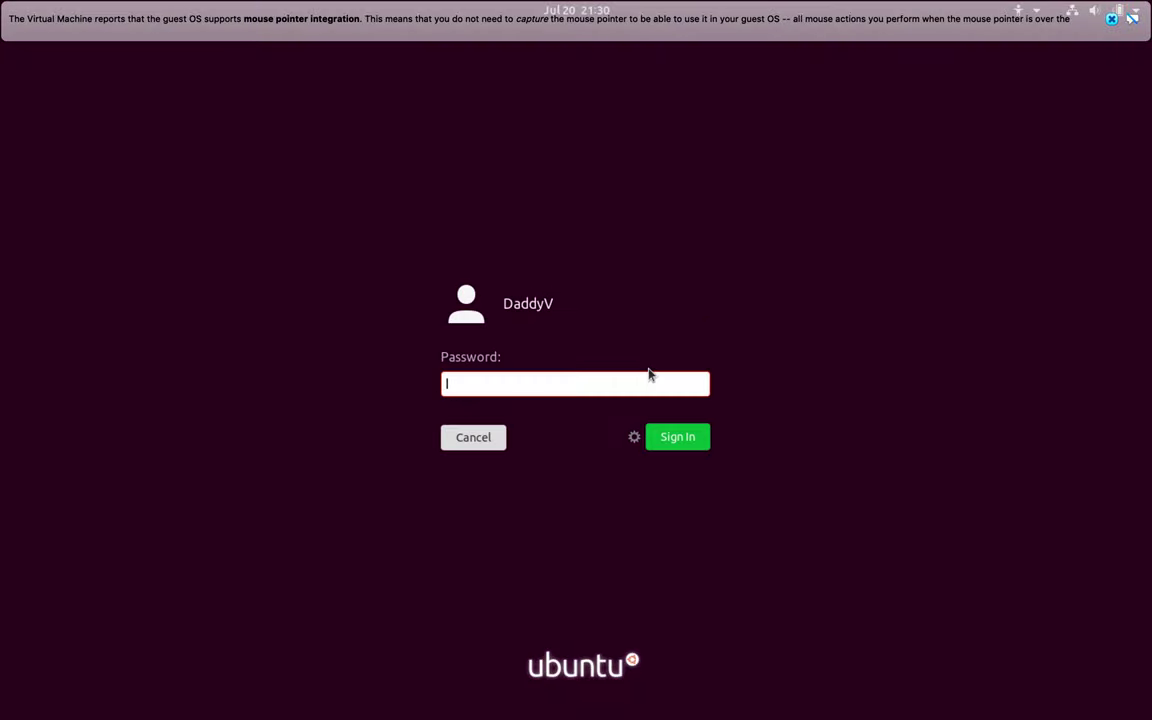
Sign in to the upgraded system with the account password and look over the installed applications.
type("******")
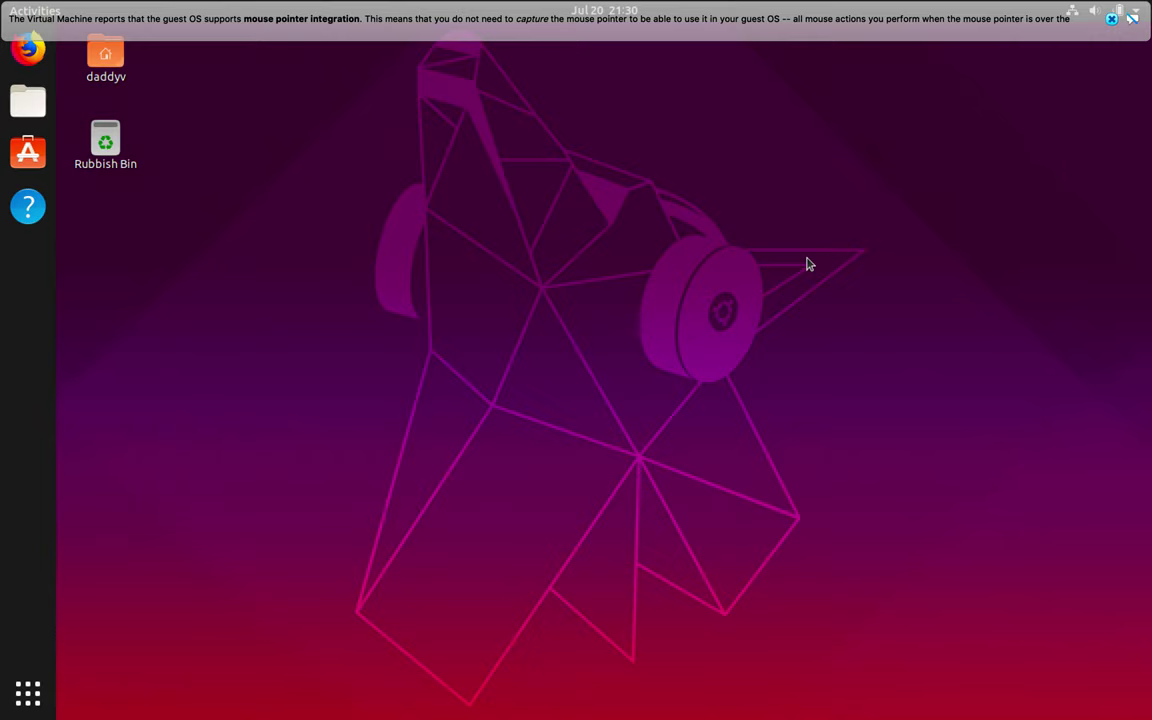
left_click(31, 700)
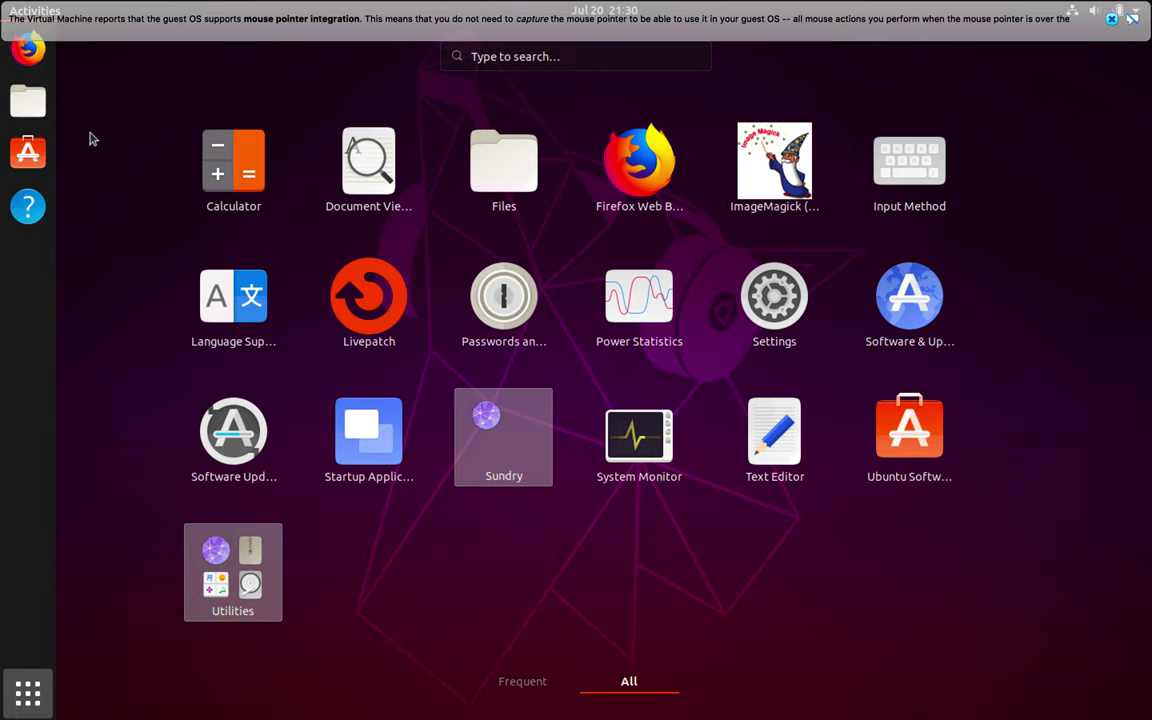
left_click(187, 474)
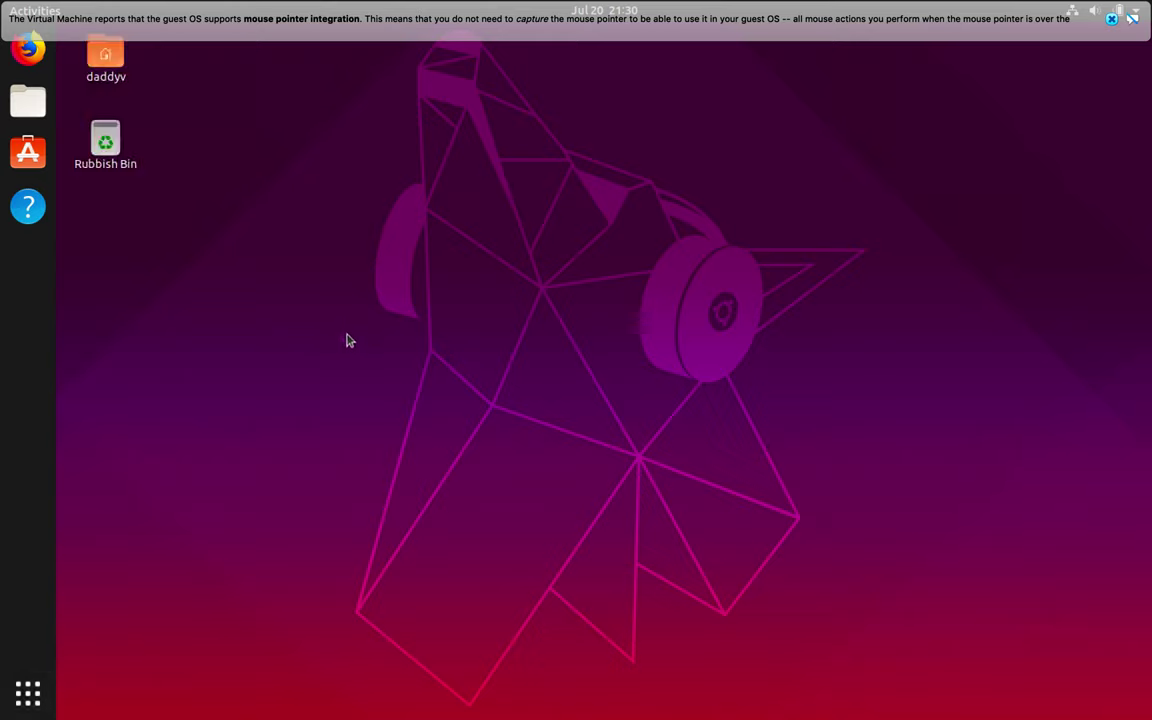